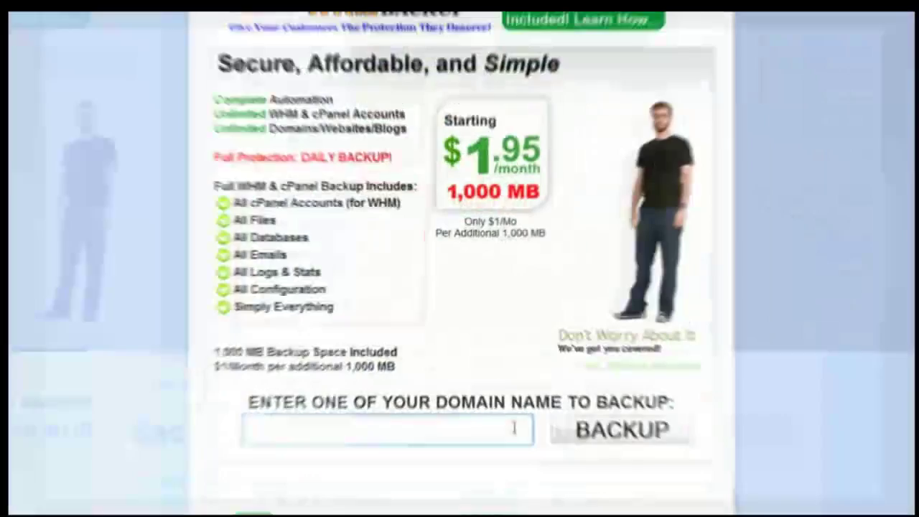
Enter SITEAUTOBACKUP.COM as the domain to back up and submit it.
text(SITEAUT)
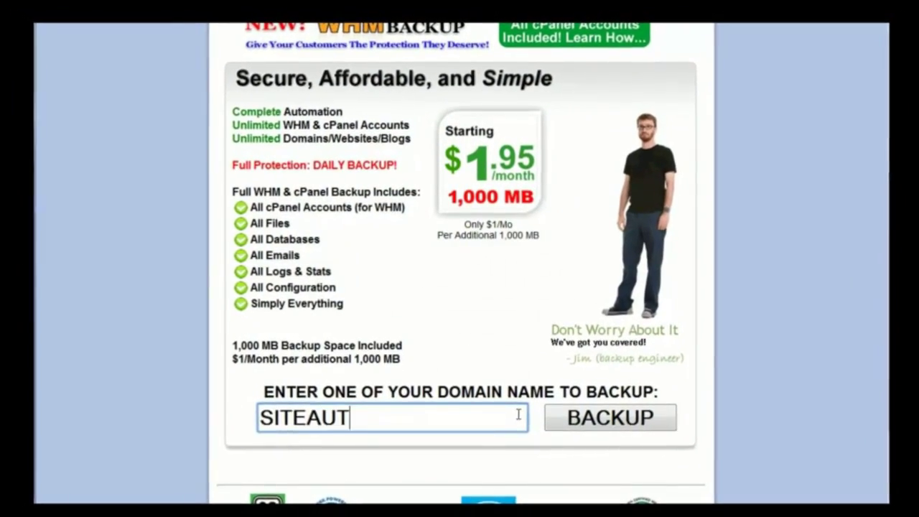
text(OBACKUP.COM)
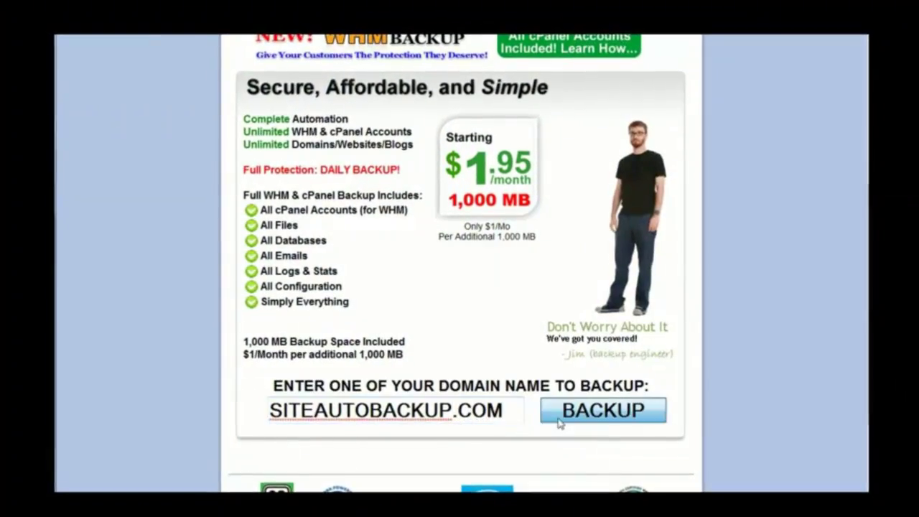
click(559, 422)
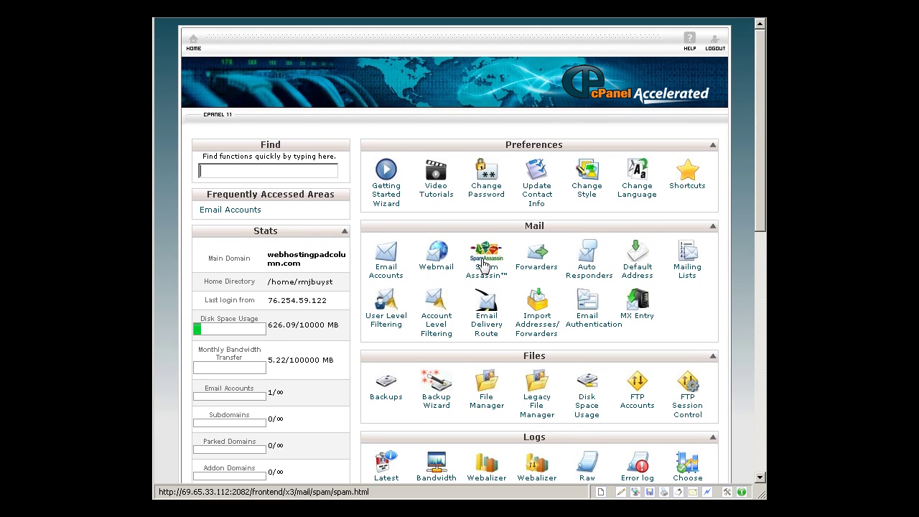
mouse_move(322, 268)
mouse_down()
mouse_move(289, 267)
mouse_move(270, 254)
mouse_up()
click(315, 267)
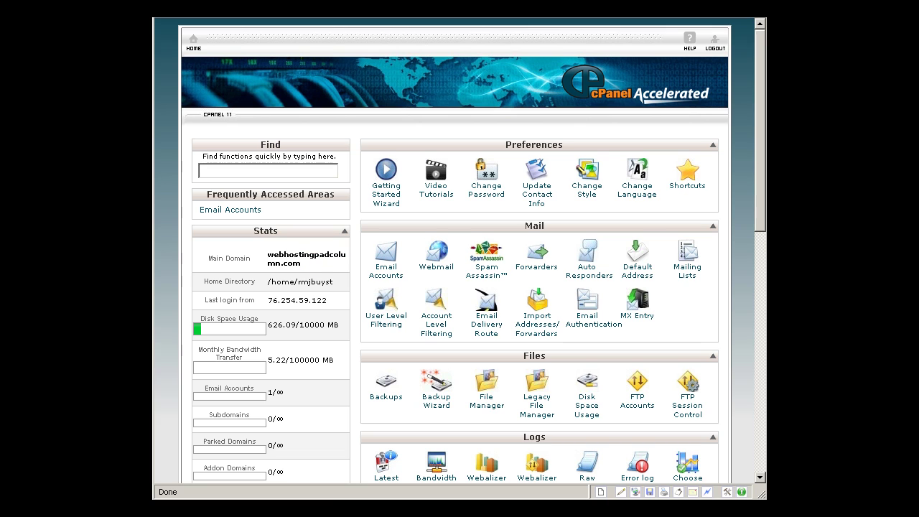
drag(761, 219, 760, 260)
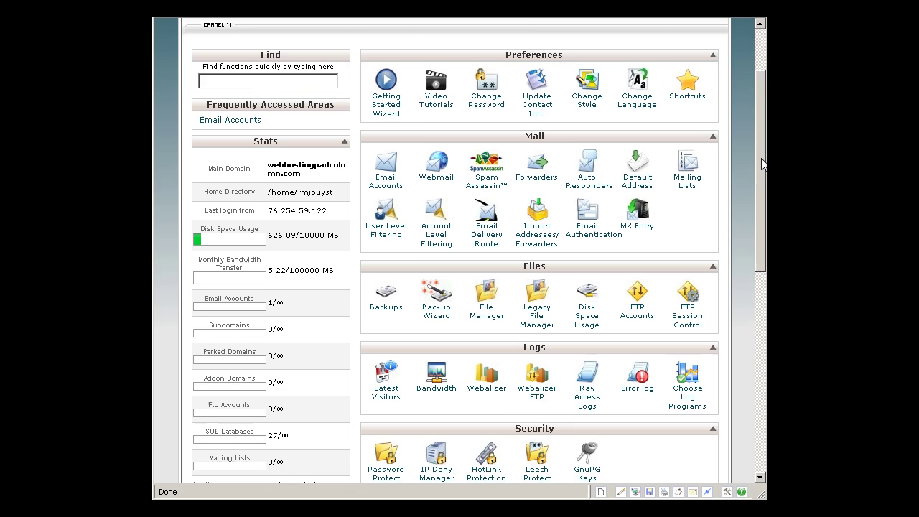
drag(764, 164, 760, 208)
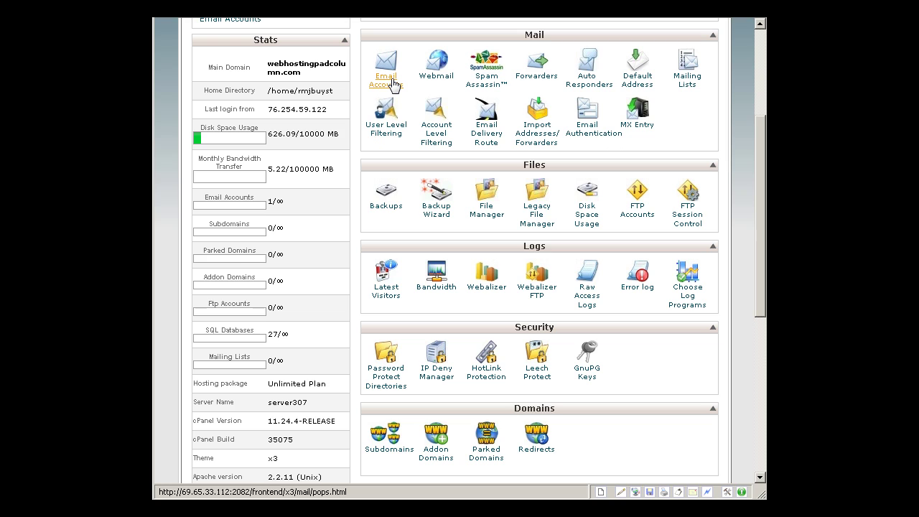
drag(289, 205, 272, 205)
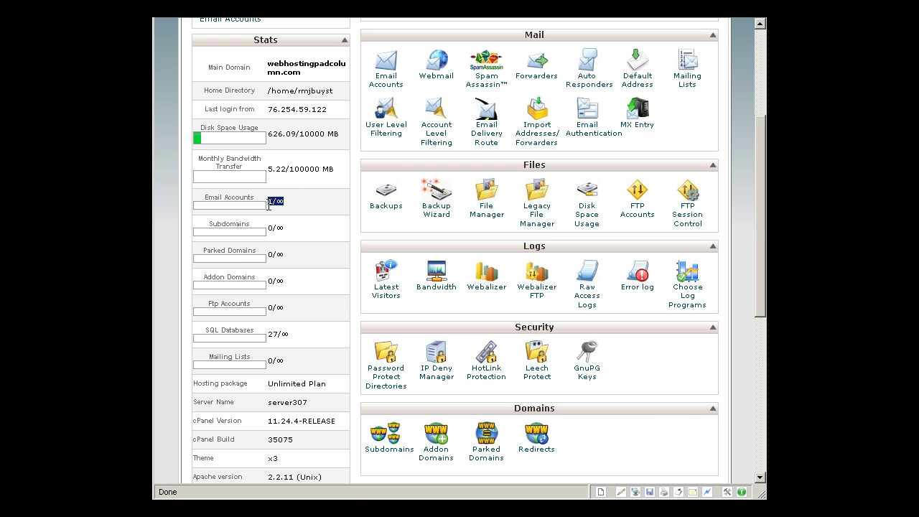
click(296, 208)
drag(760, 142, 750, 200)
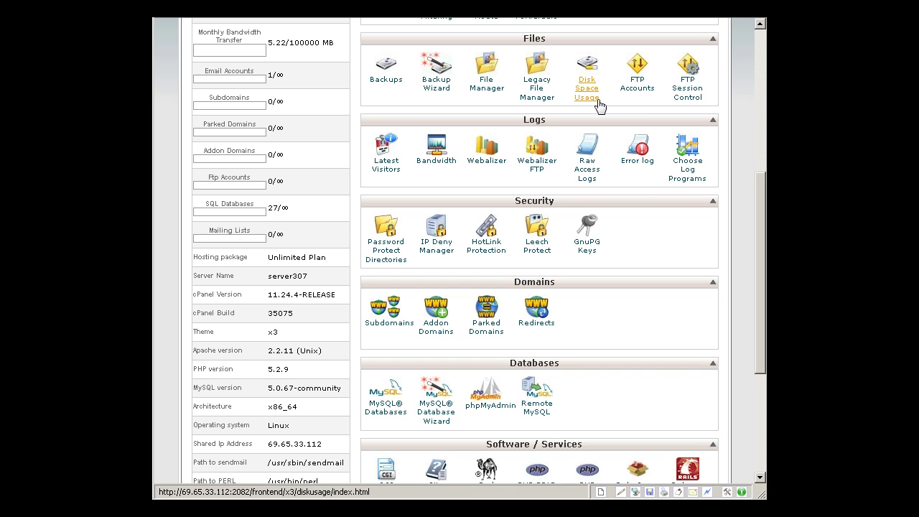
scroll(324, 120, up, 1)
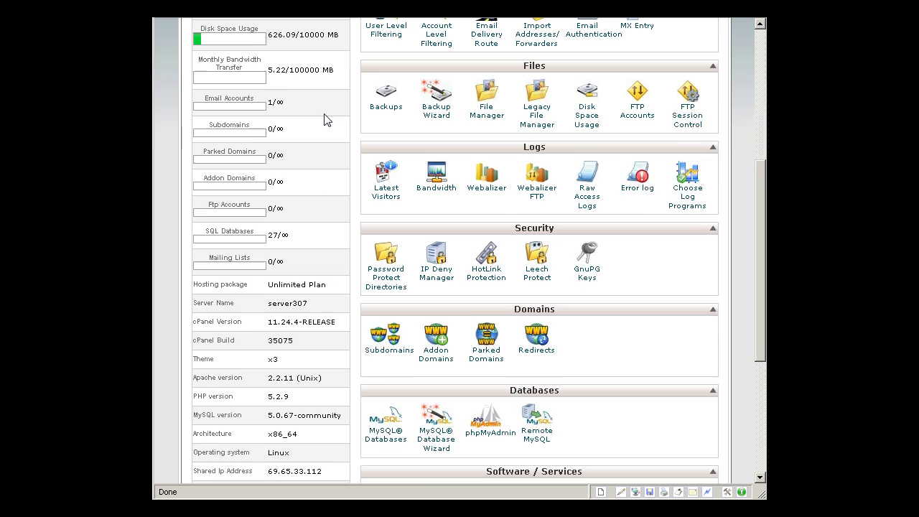
scroll(324, 120, up, 1)
scroll(324, 120, up, 1)
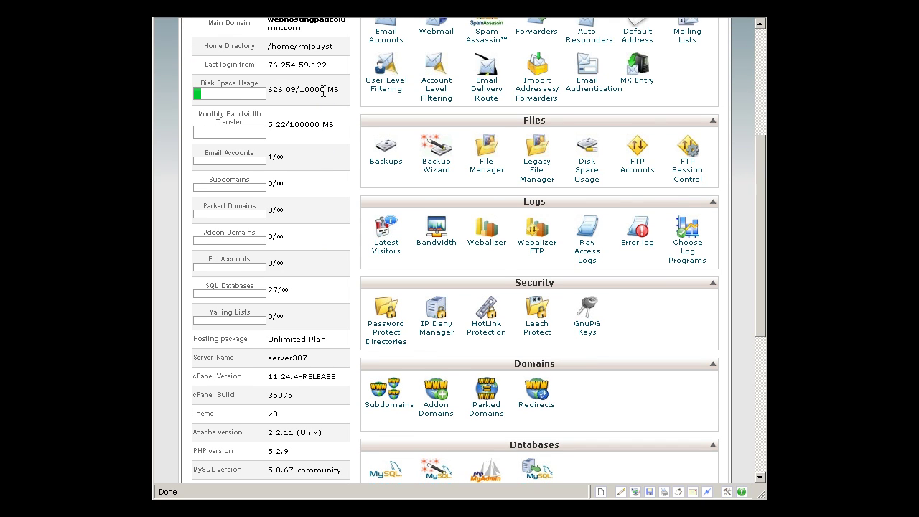
drag(323, 92, 310, 92)
drag(760, 199, 751, 243)
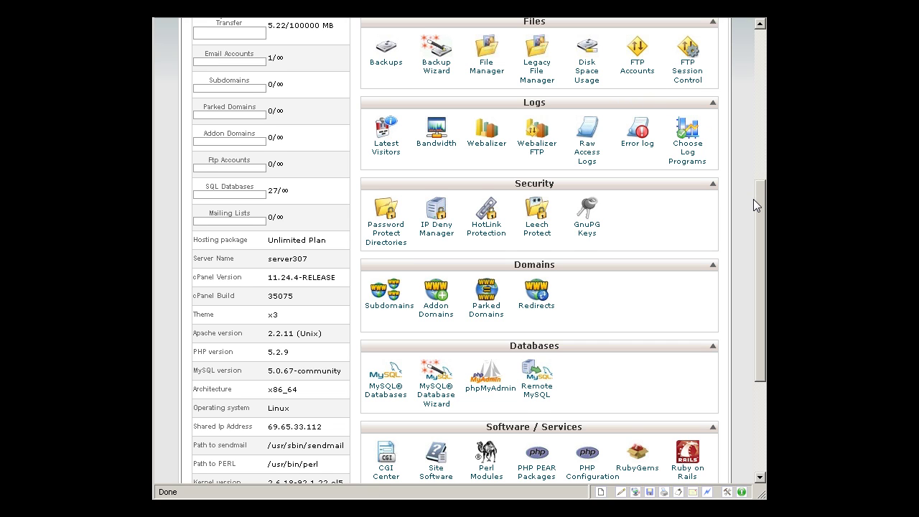
scroll(756, 204, down, 2)
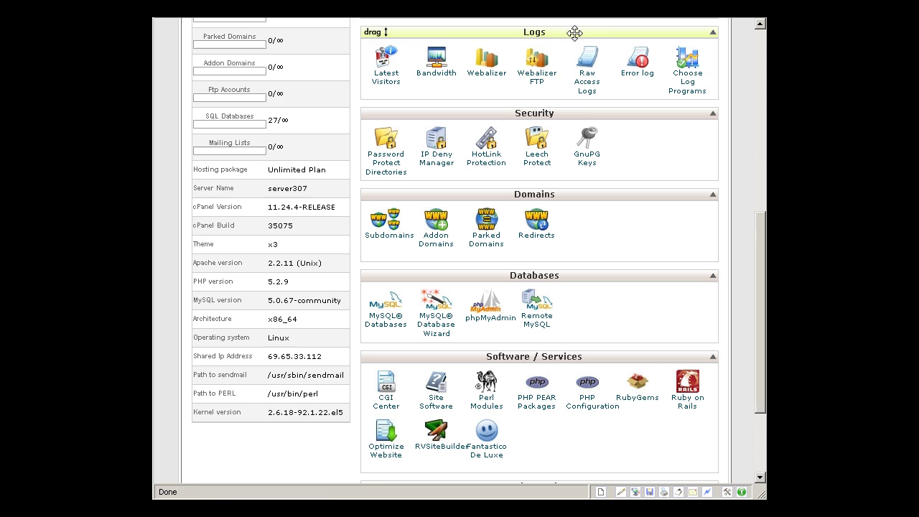
scroll(640, 148, down, 1)
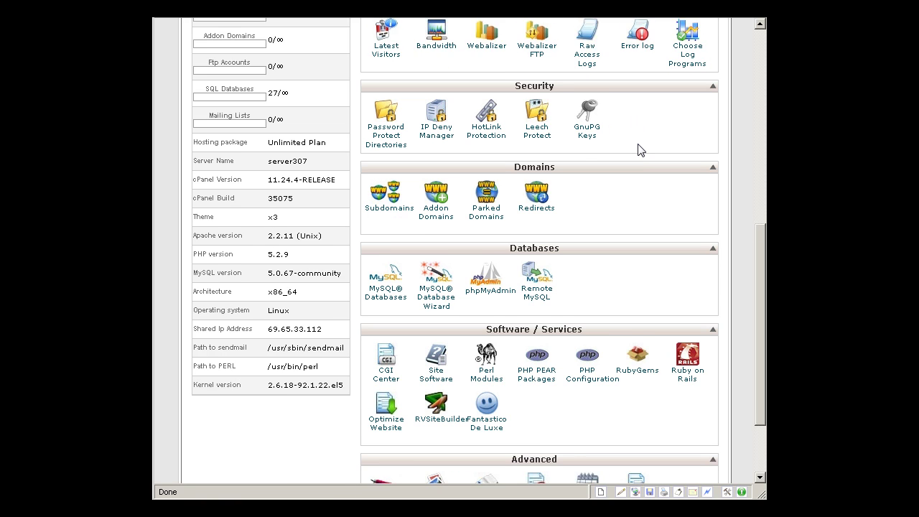
scroll(639, 148, down, 2)
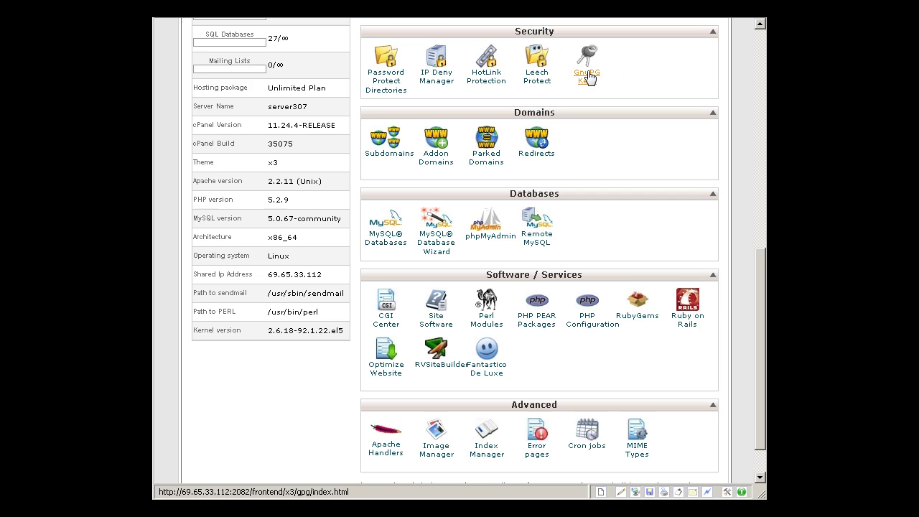
scroll(589, 75, down, 1)
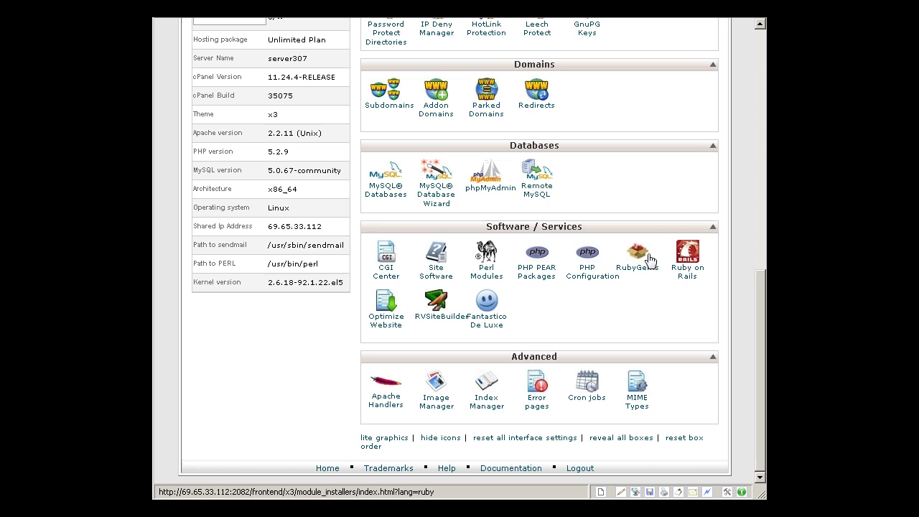
Open Fantastico De Luxe and bring up phpBB from the Discussion Boards list.
click(489, 331)
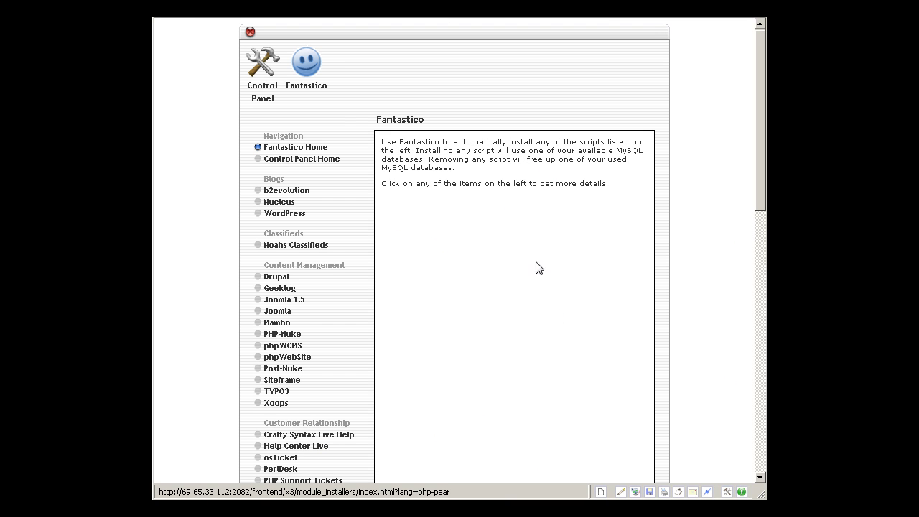
scroll(527, 276, down, 1)
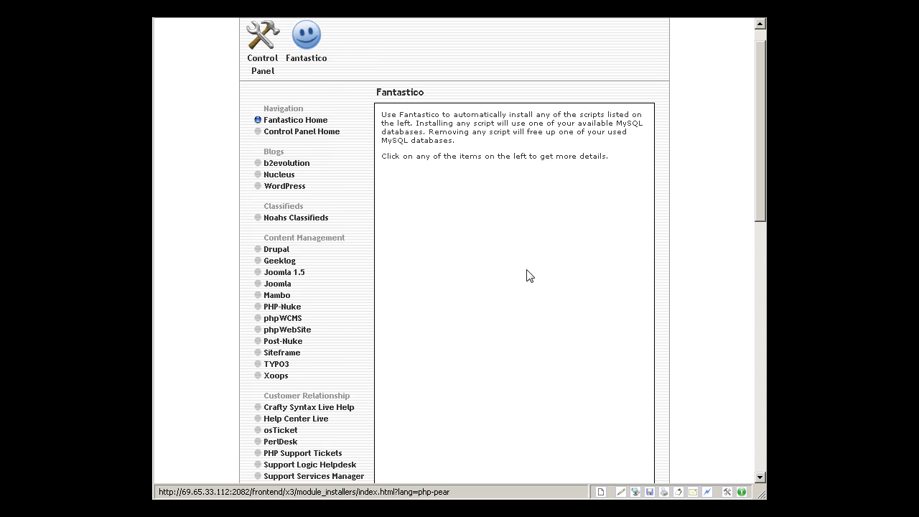
scroll(526, 276, down, 2)
scroll(526, 277, down, 1)
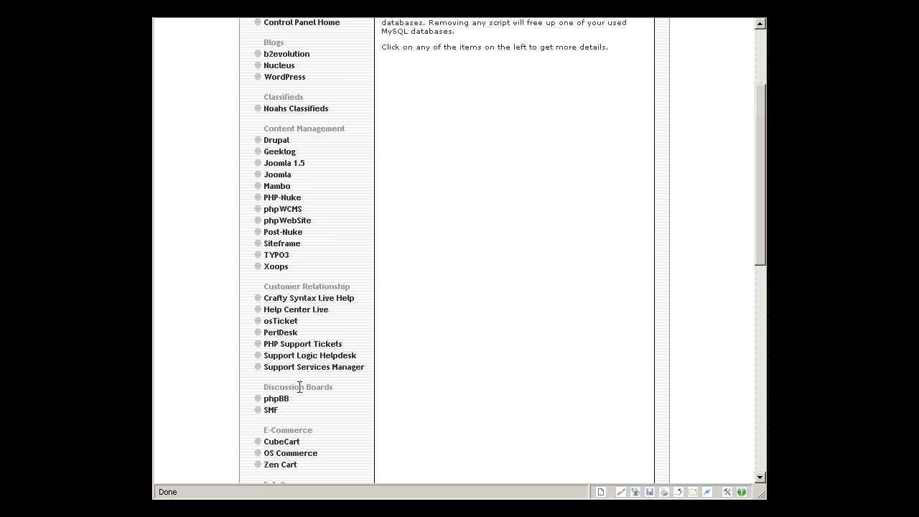
scroll(349, 400, down, 3)
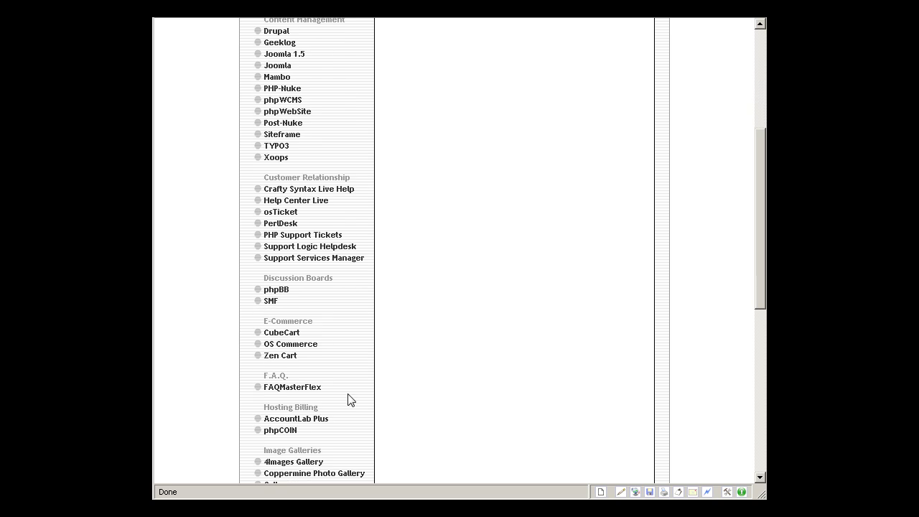
click(286, 292)
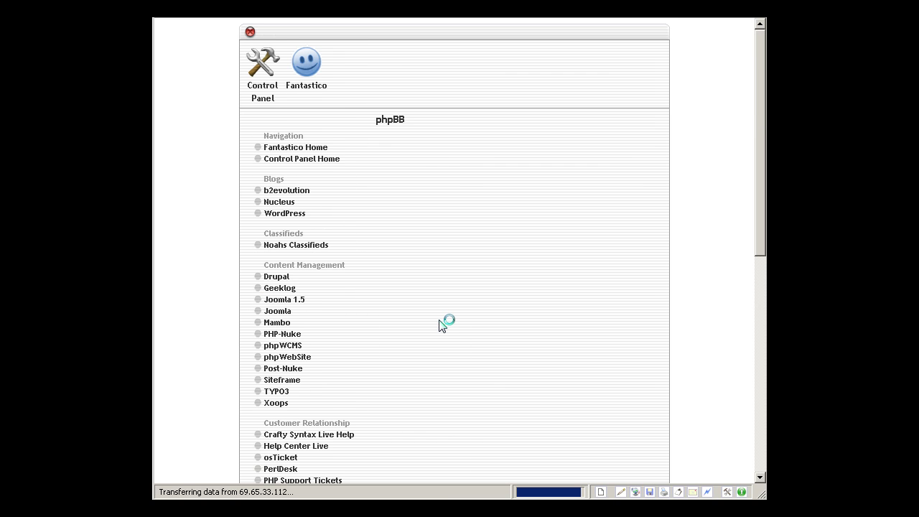
scroll(443, 334, down, 2)
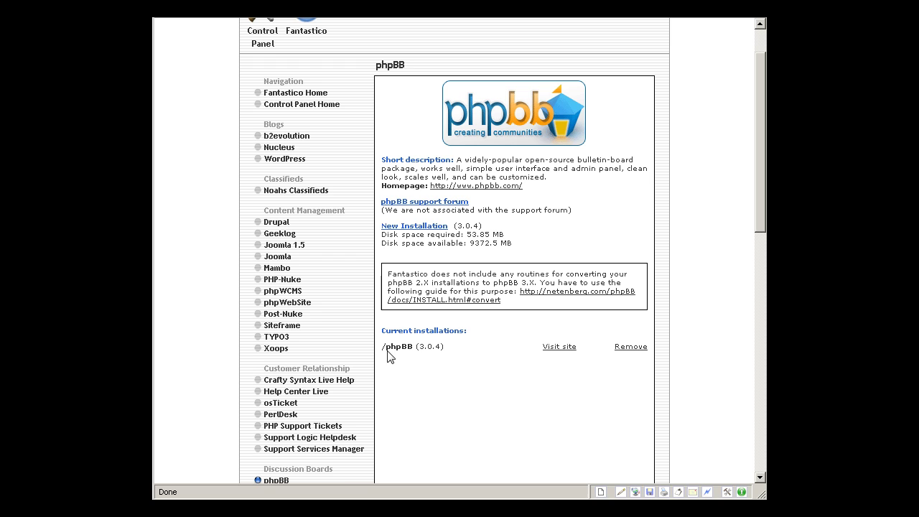
Start a new phpBB install in directory 'forum', enter the admin password, and reach the form's end.
click(424, 227)
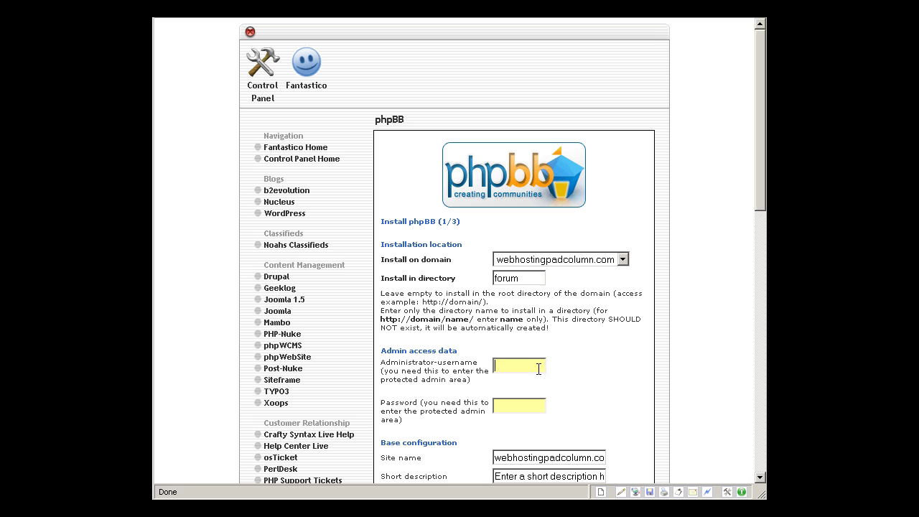
scroll(609, 403, down, 4)
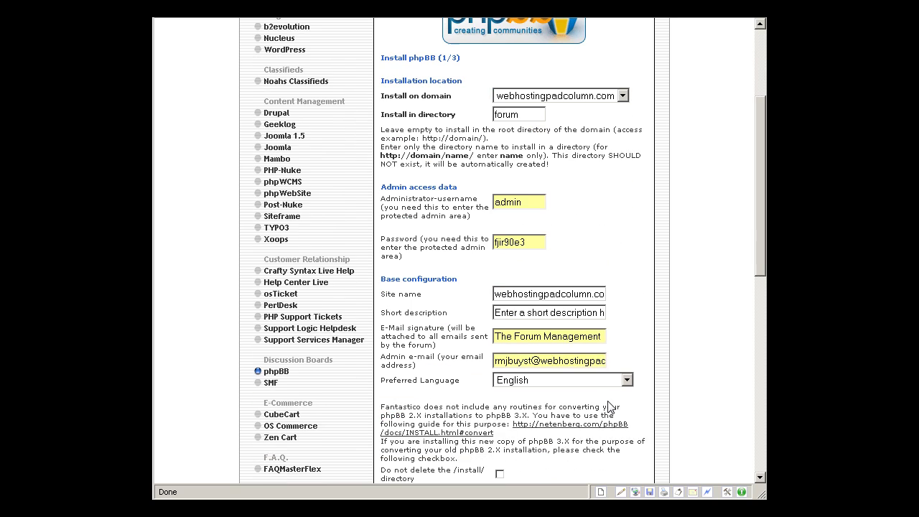
scroll(636, 376, down, 2)
scroll(635, 375, down, 2)
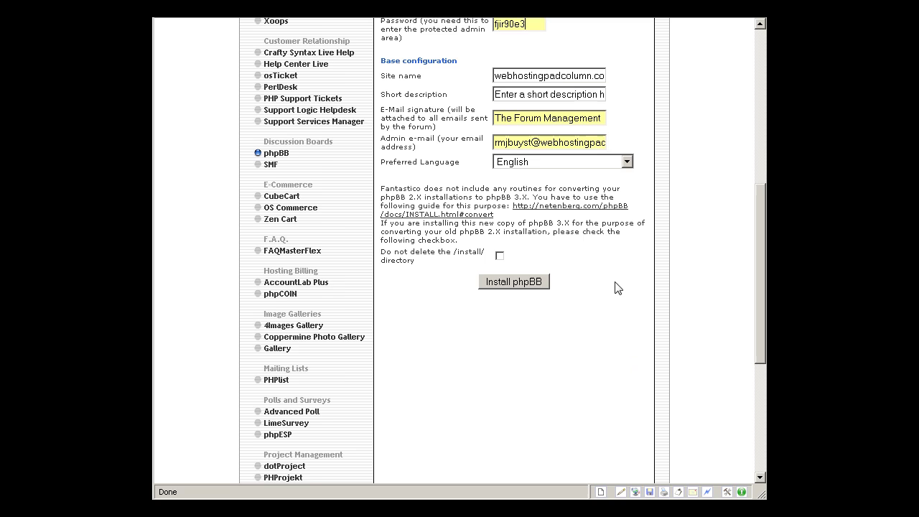
scroll(604, 301, down, 1)
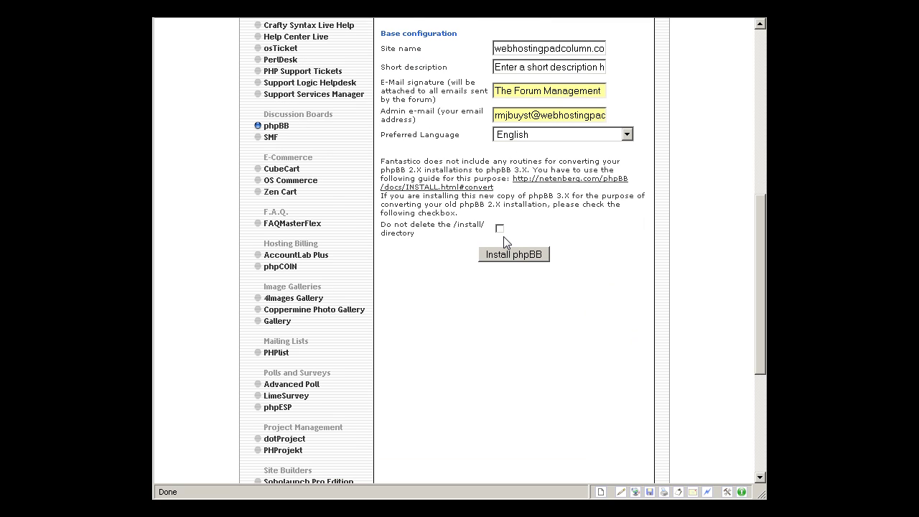
Submit and finish the phpBB installation, then open the new /forum address.
click(505, 254)
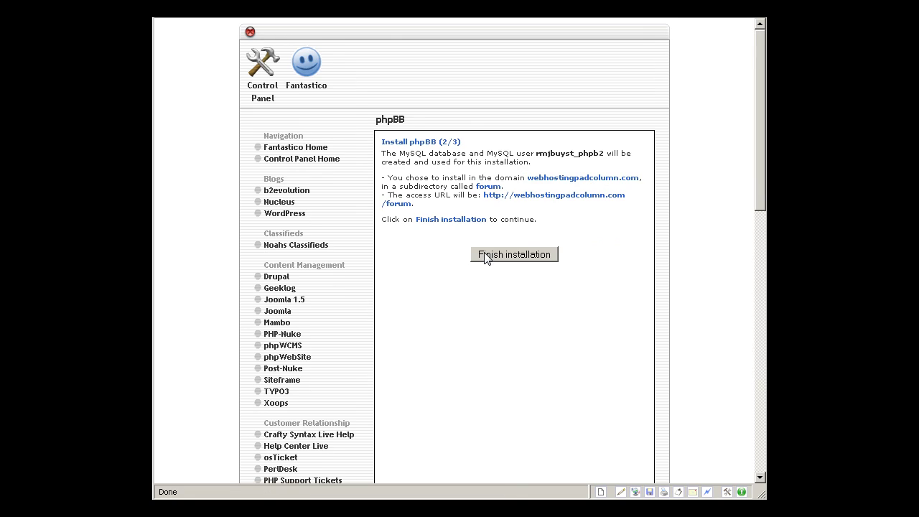
click(487, 255)
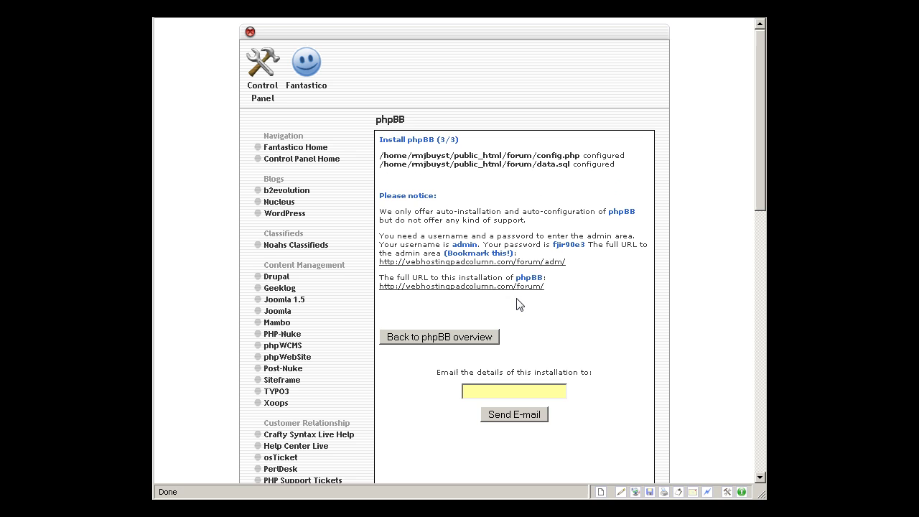
click(517, 286)
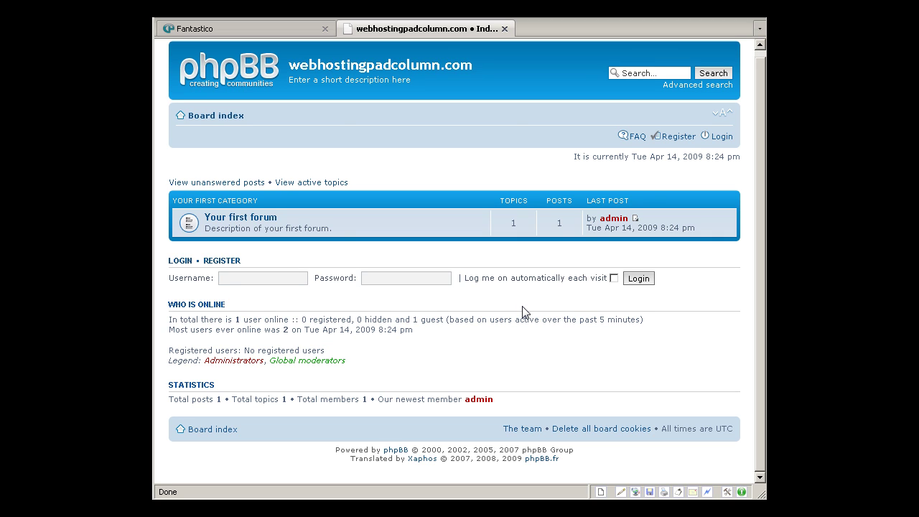
Close the loaded forum tab to return to the Fantastico install summary.
click(504, 28)
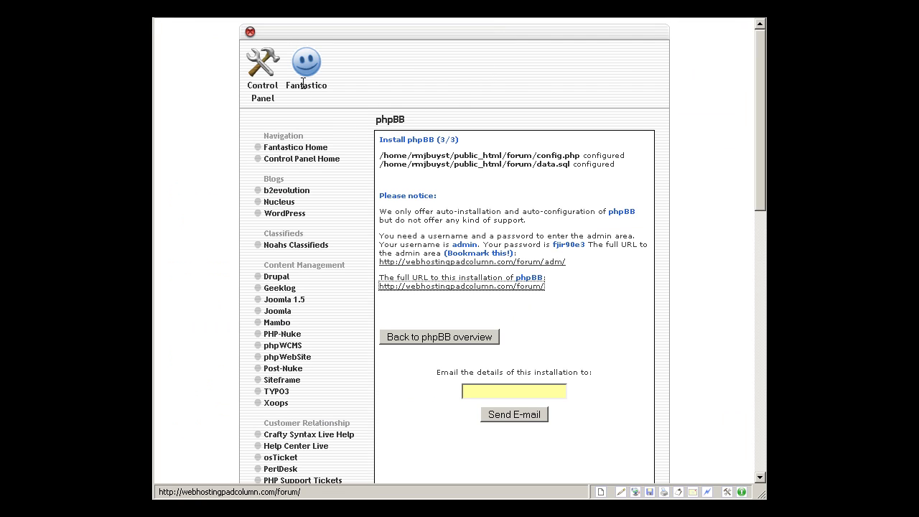
Go to Fantastico Home, browse down its script categories, and scroll back to the top.
click(281, 148)
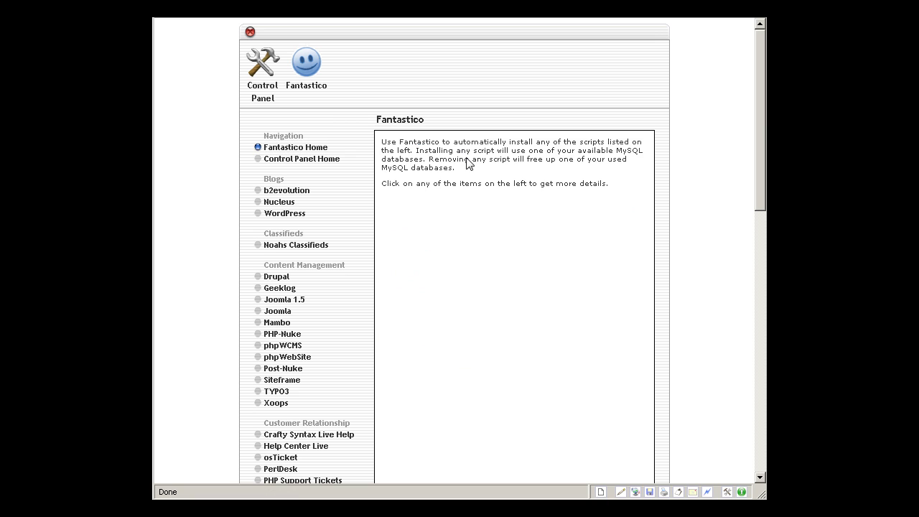
scroll(532, 234, down, 3)
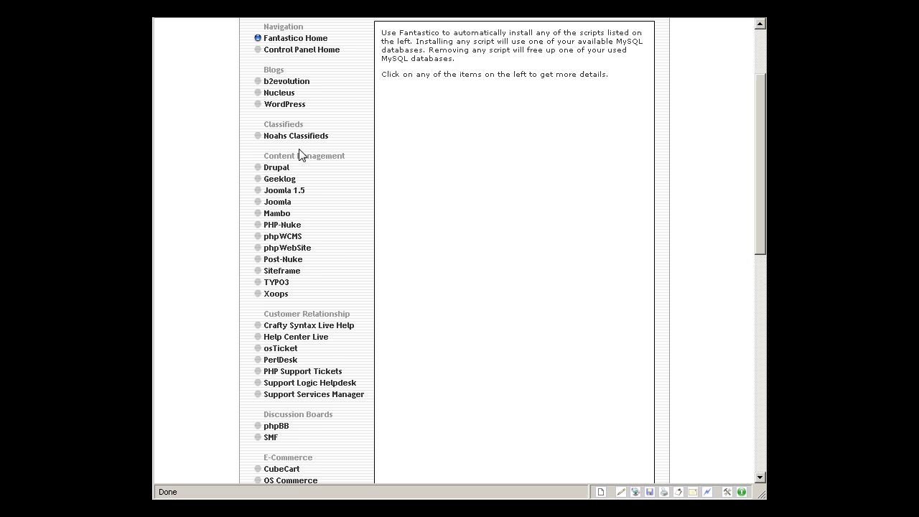
scroll(415, 187, down, 1)
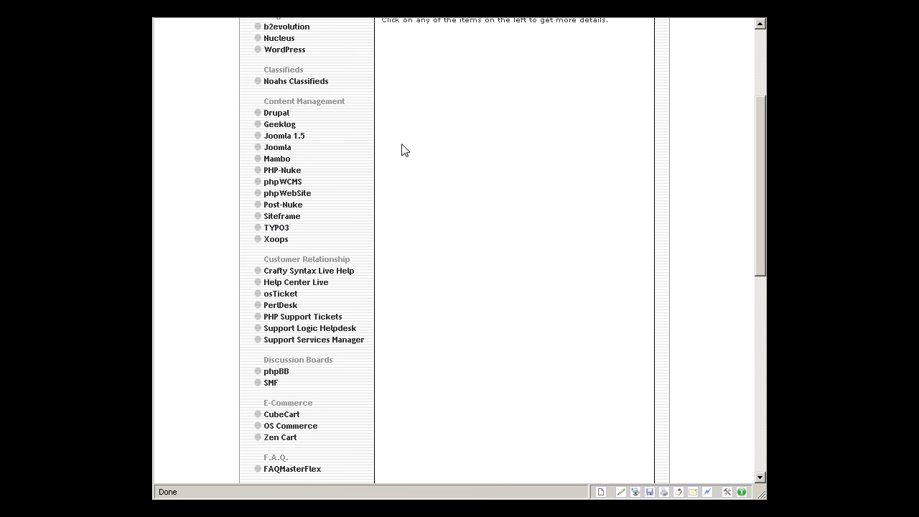
scroll(403, 149, down, 2)
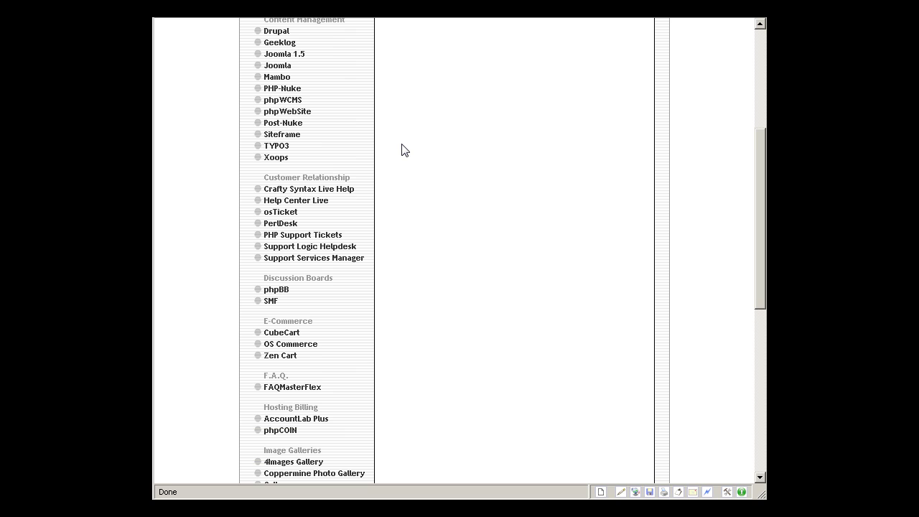
scroll(402, 149, down, 2)
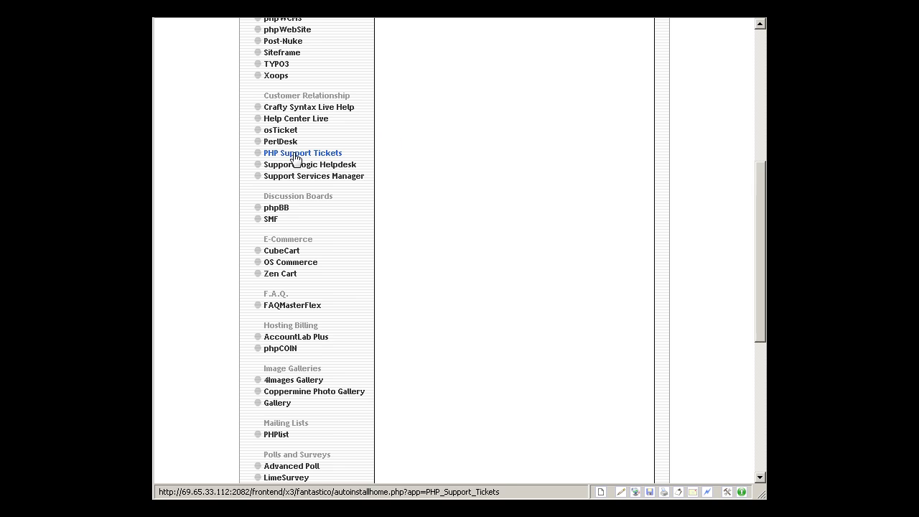
scroll(409, 191, down, 2)
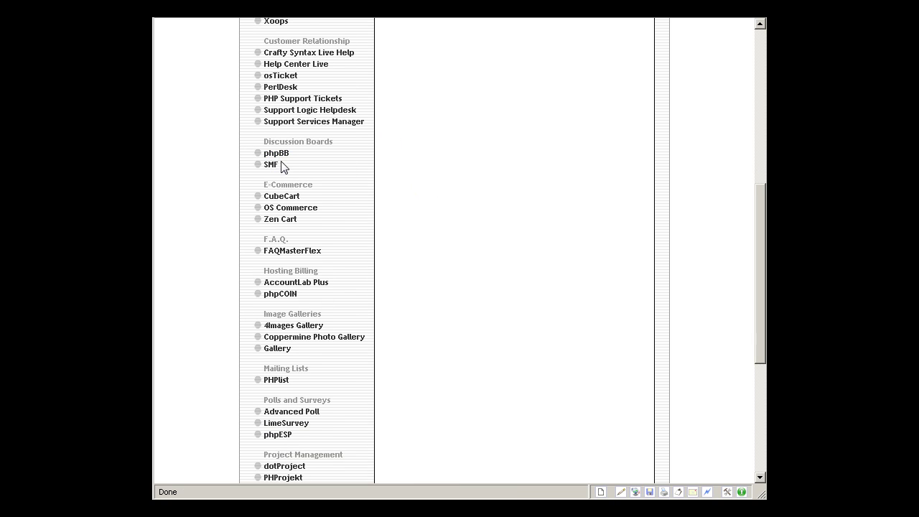
scroll(424, 180, down, 3)
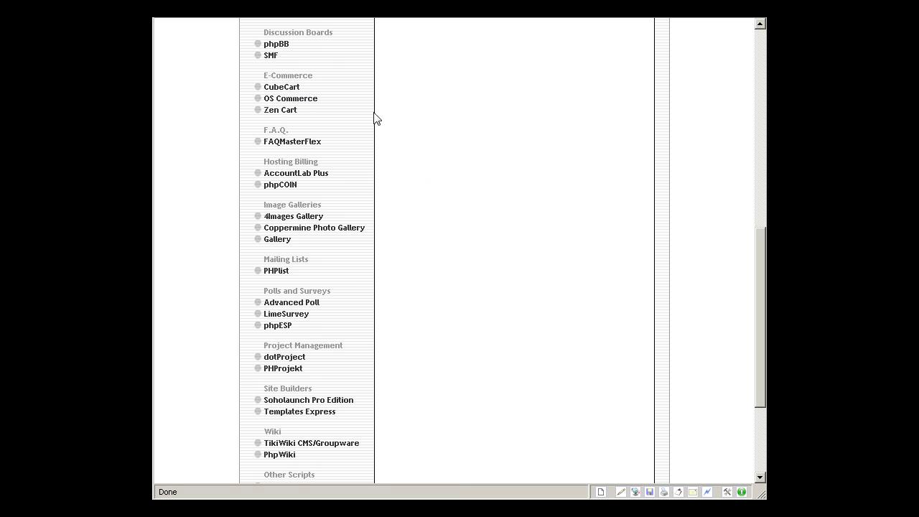
scroll(447, 125, down, 2)
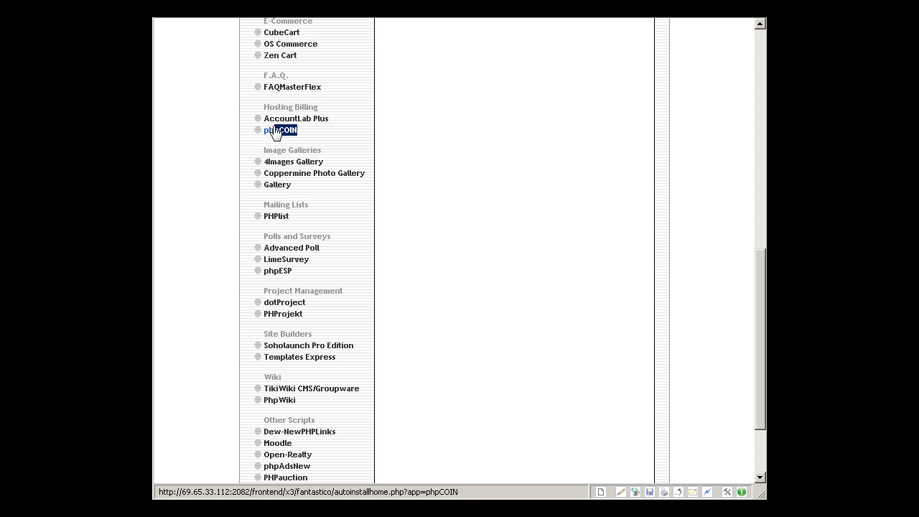
drag(297, 135, 264, 119)
click(346, 136)
scroll(507, 133, down, 3)
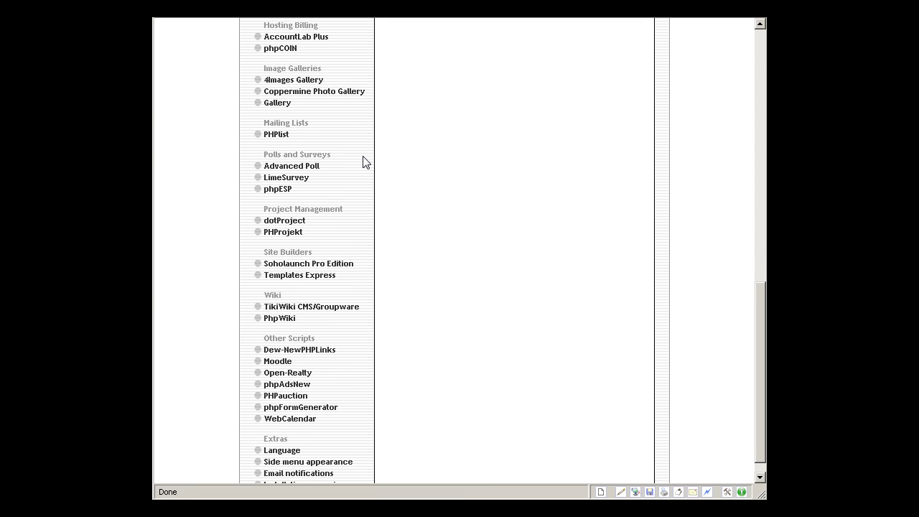
scroll(363, 161, down, 1)
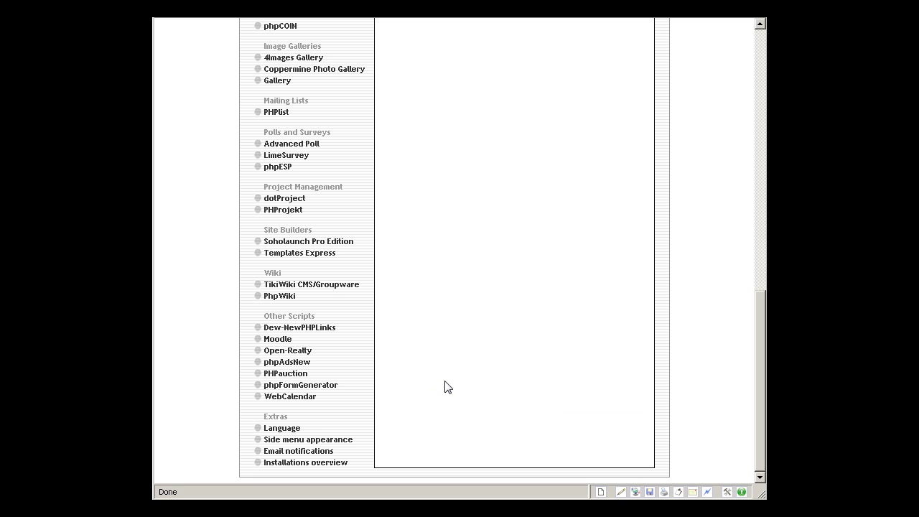
scroll(446, 385, up, 3)
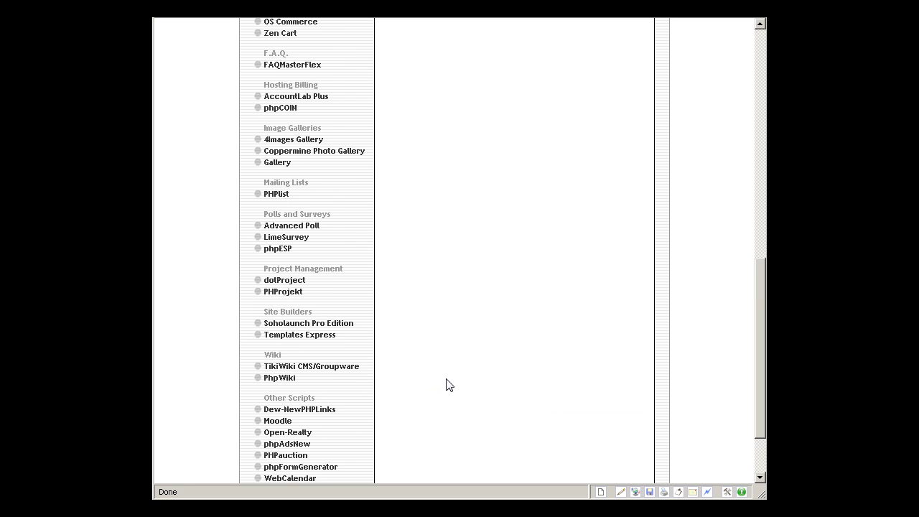
scroll(446, 386, up, 3)
scroll(446, 385, up, 4)
scroll(446, 386, up, 5)
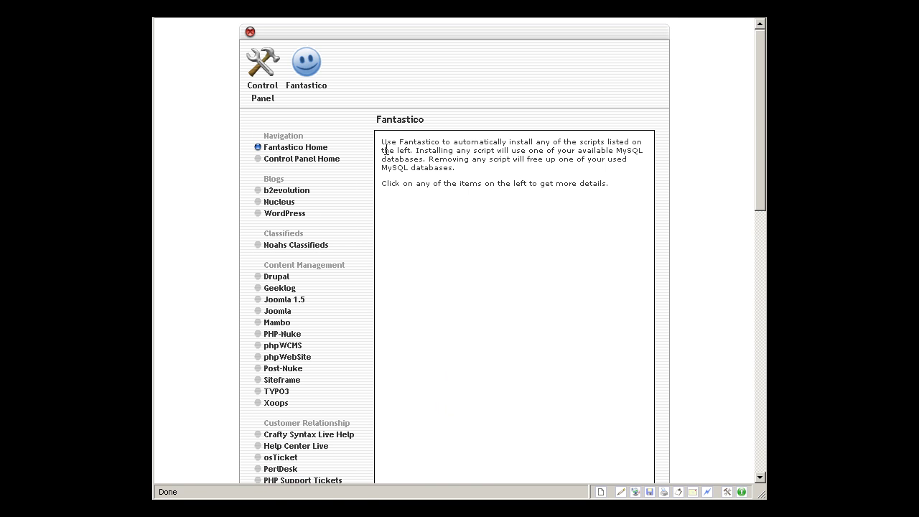
Return to the cPanel dashboard and scroll down to the Software/Services section.
click(263, 66)
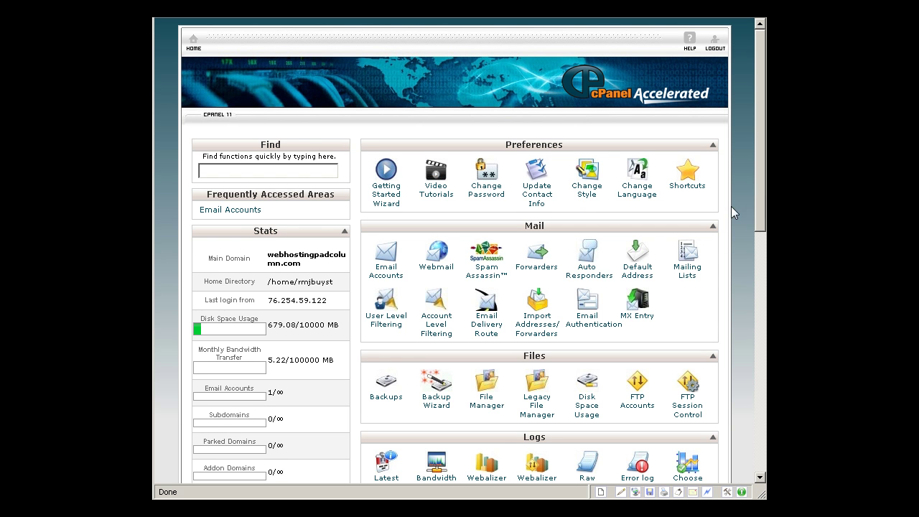
drag(760, 198, 747, 265)
scroll(748, 266, down, 2)
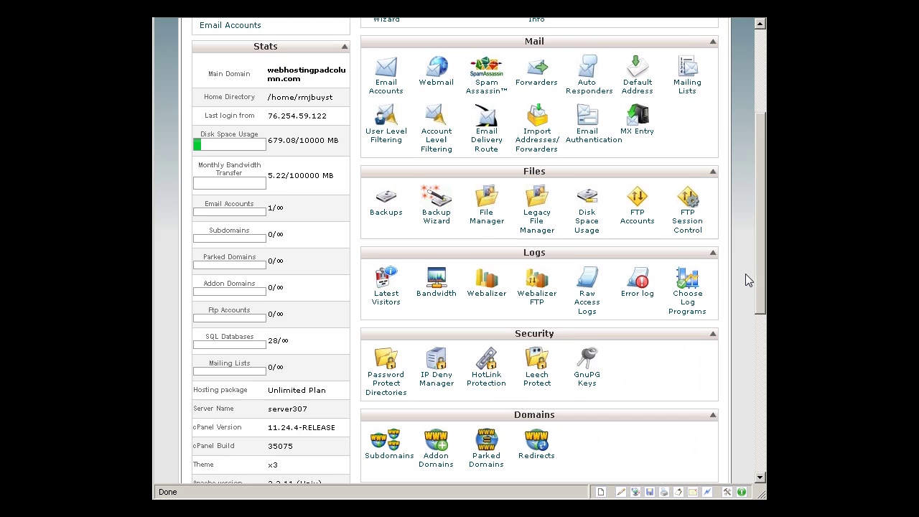
scroll(744, 287, down, 3)
scroll(743, 341, down, 2)
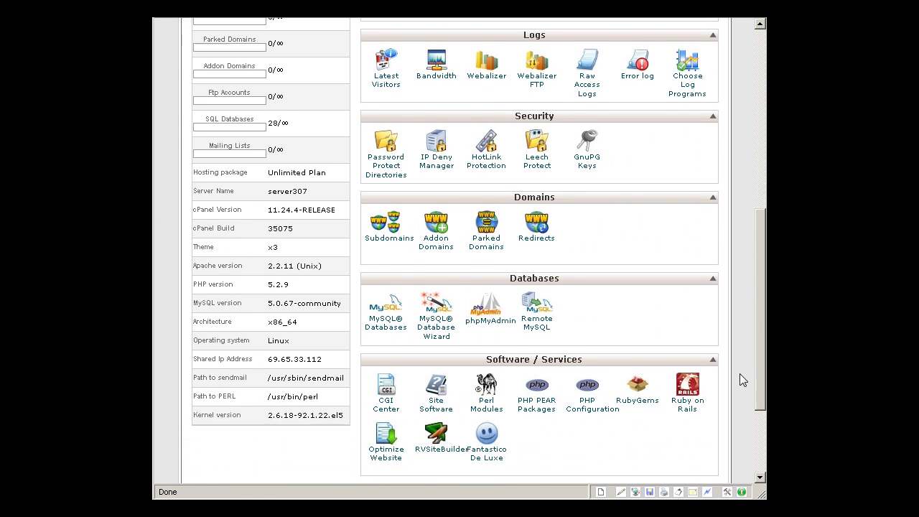
scroll(741, 379, down, 2)
scroll(740, 410, down, 2)
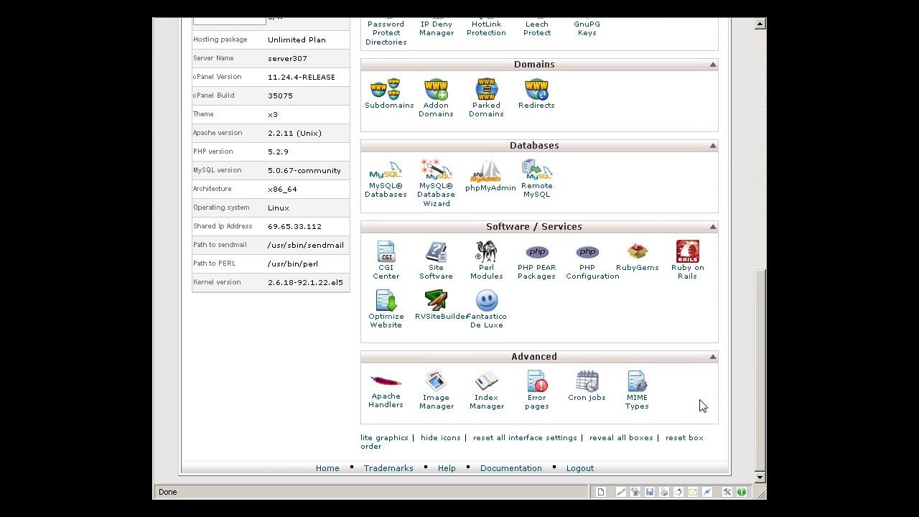